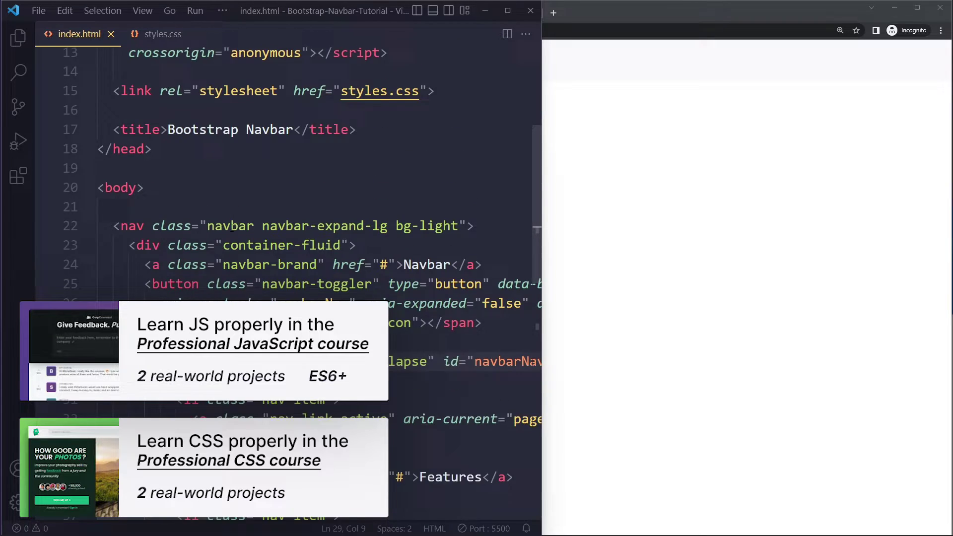
pyautogui.scroll(3, 233, 226)
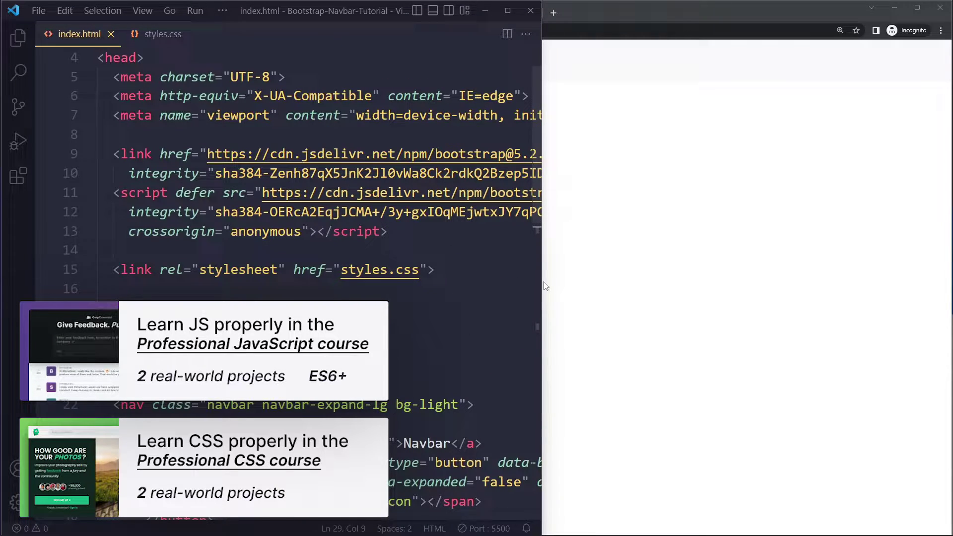
# Step: Look over the Bootstrap navbar documentation and the local navbar preview
pyautogui.click(583, 185)
pyautogui.click(485, 15)
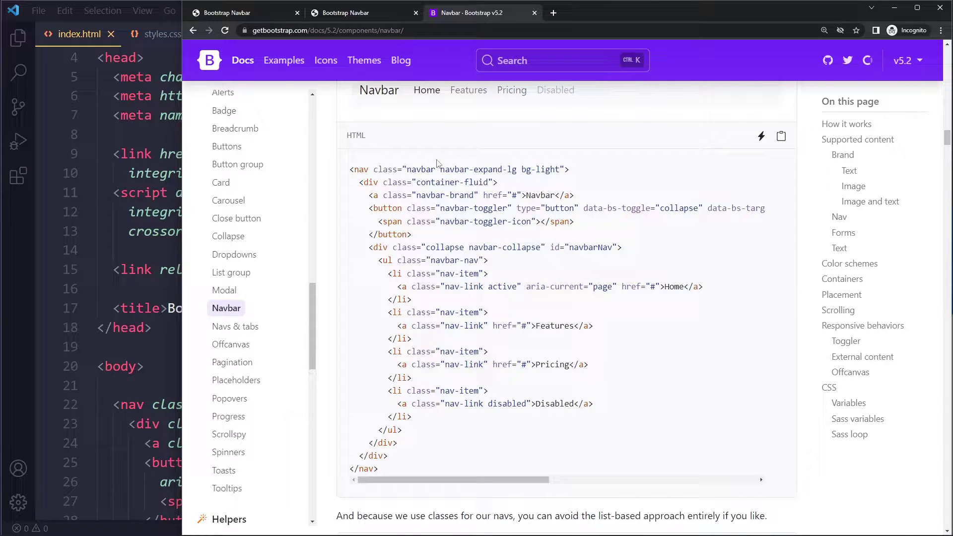
pyautogui.scroll(1, 539, 149)
pyautogui.hotkey('ctrl', '1')
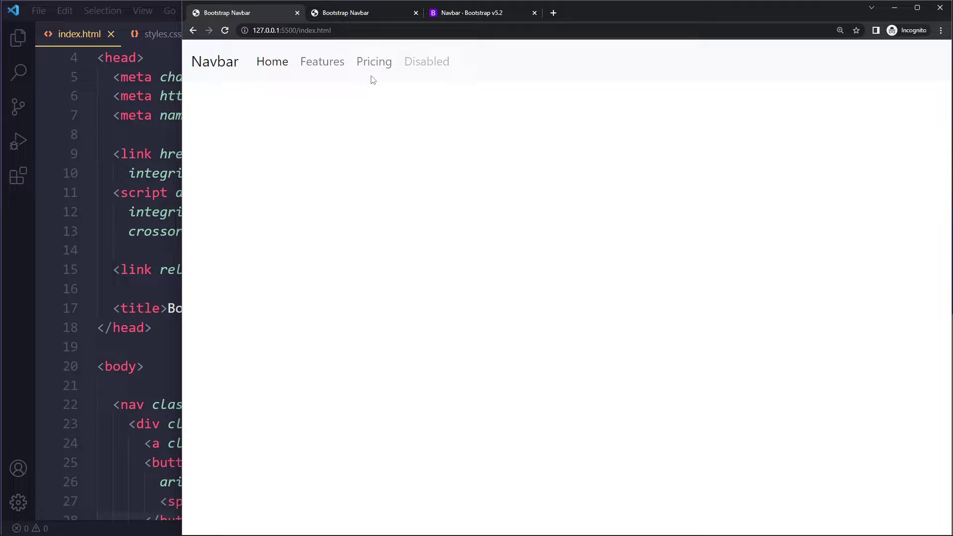
# Step: Change bg-light to bg-dark on line 22, save, and preview the dark navbar
pyautogui.click(35, 250)
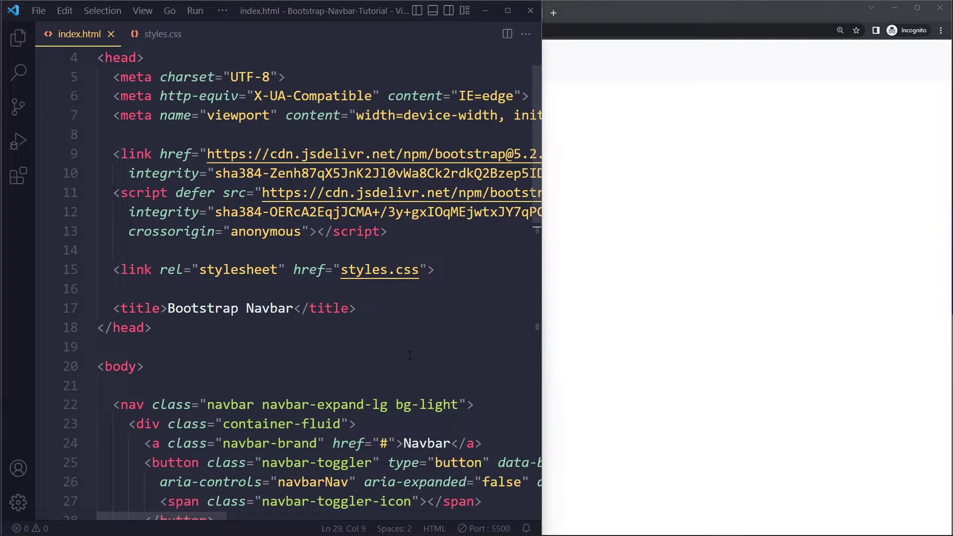
pyautogui.scroll(-2, 453, 288)
pyautogui.doubleClick(450, 297)
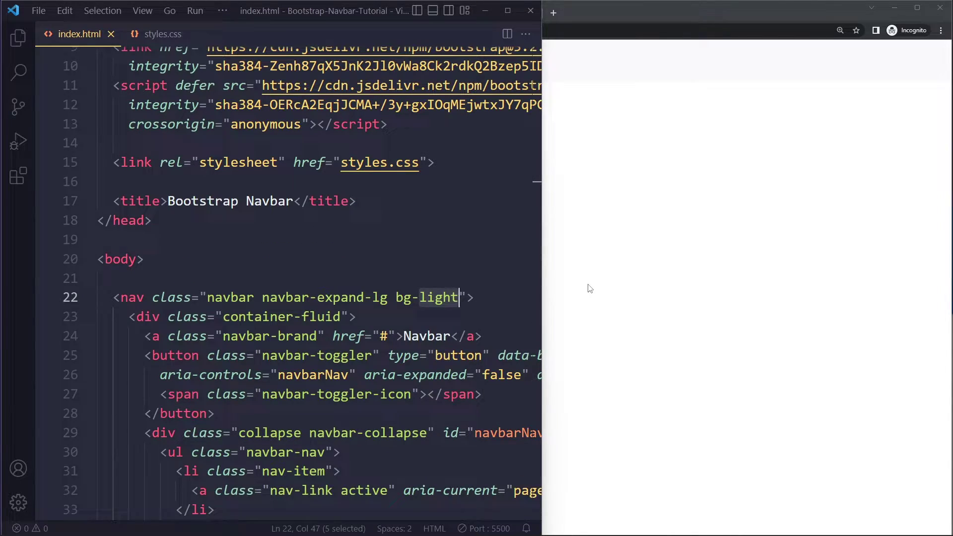
pyautogui.write('dark')
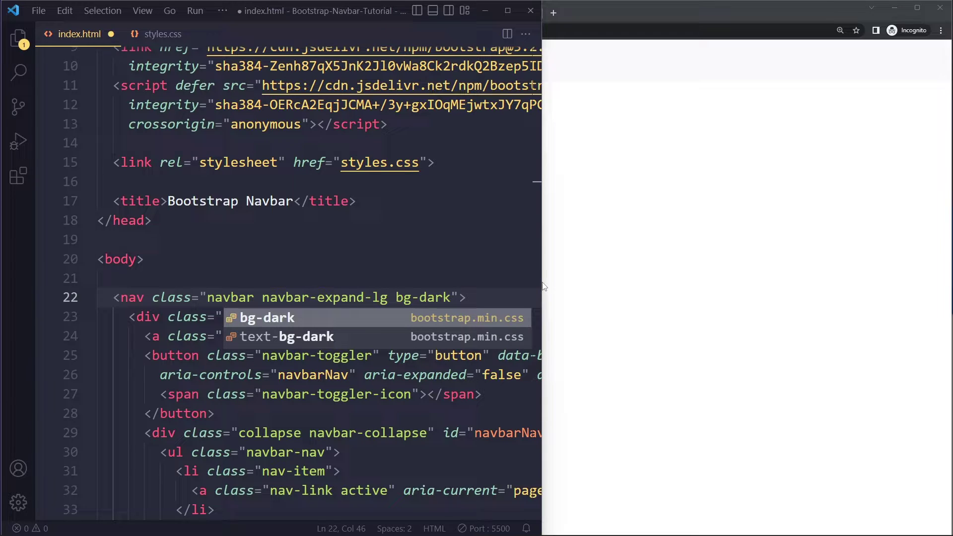
pyautogui.moveTo(544, 287); pyautogui.dragTo(626, 287)
pyautogui.hotkey('ctrl', 's')
pyautogui.click(418, 71)
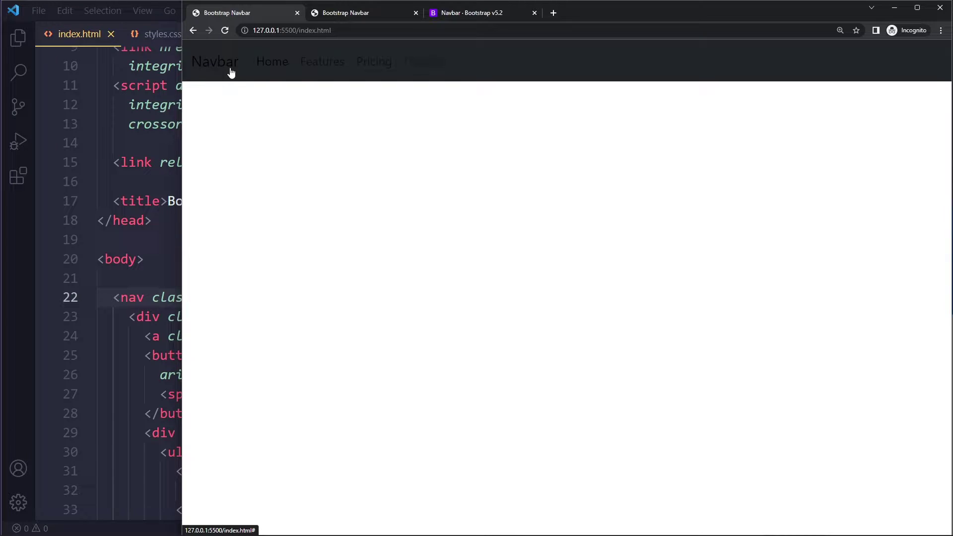
pyautogui.click(13, 324)
pyautogui.scroll(-3, 483, 299)
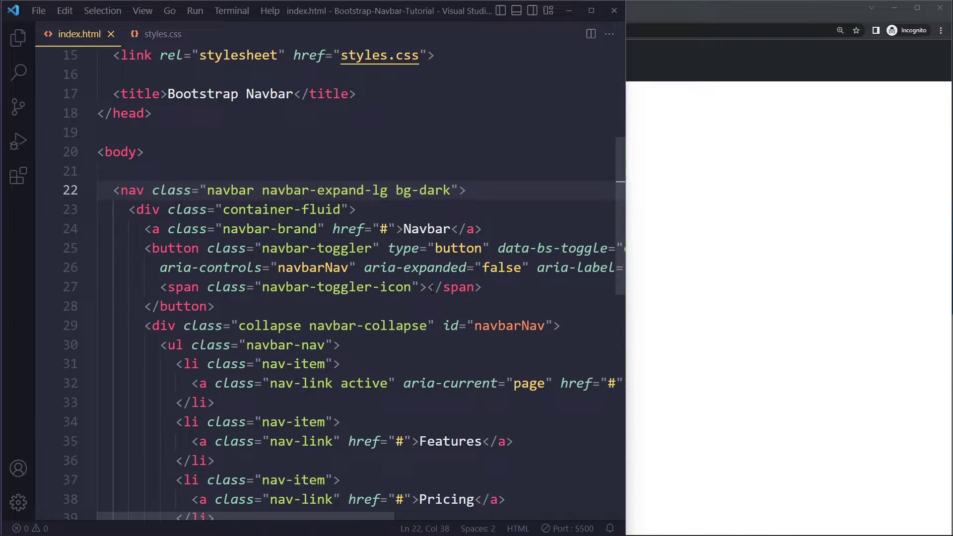
pyautogui.write('na')
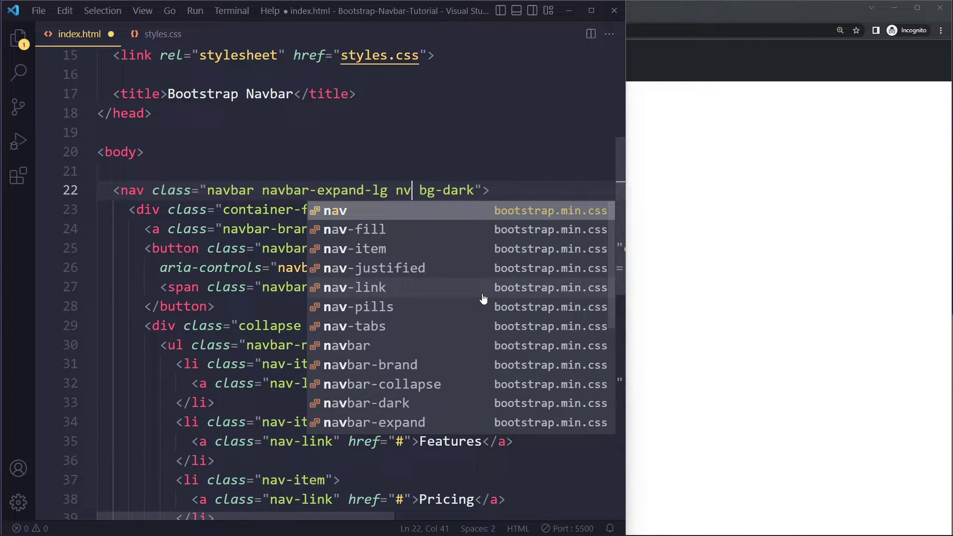
pyautogui.write('vbar-dark')
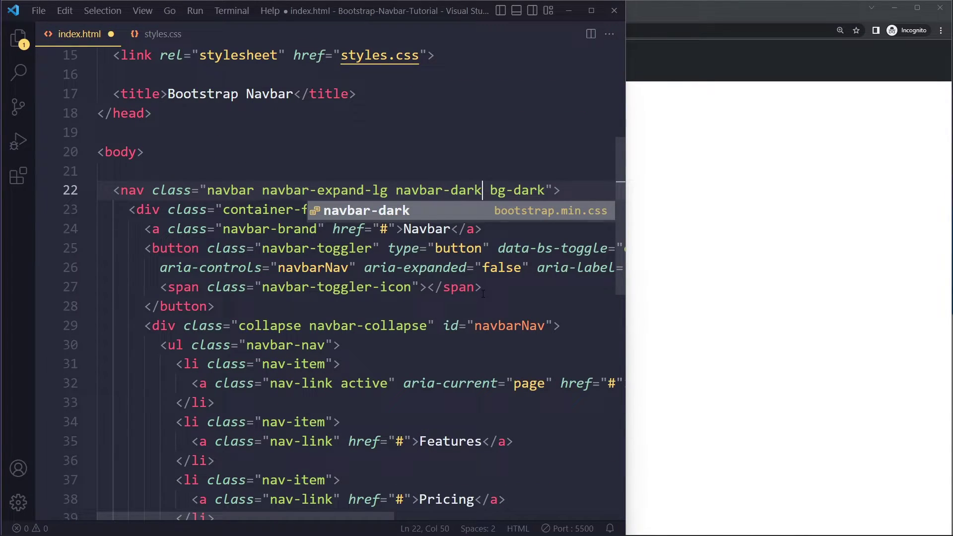
# Step: Save the added navbar-dark class and view the light link text in the browser
pyautogui.hotkey('ctrl', 's')
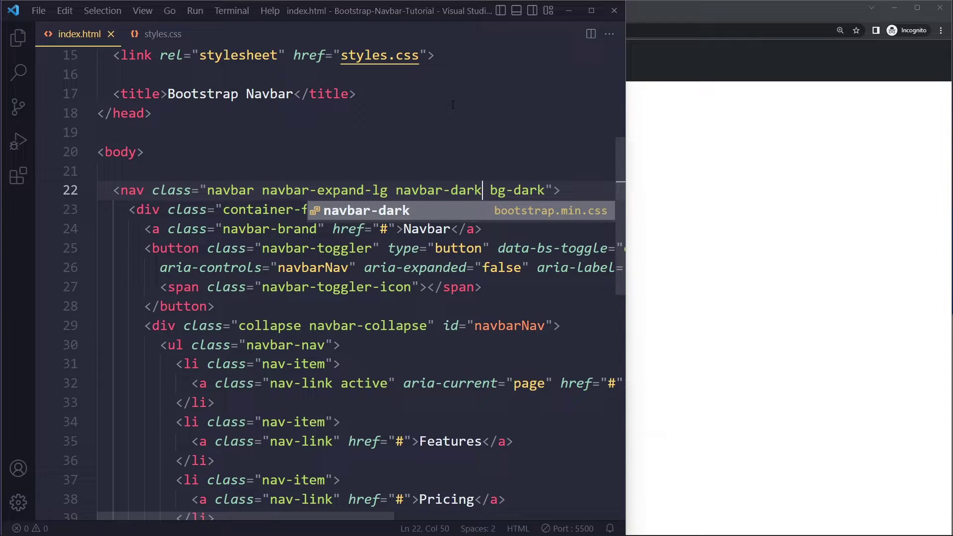
pyautogui.click(698, 146)
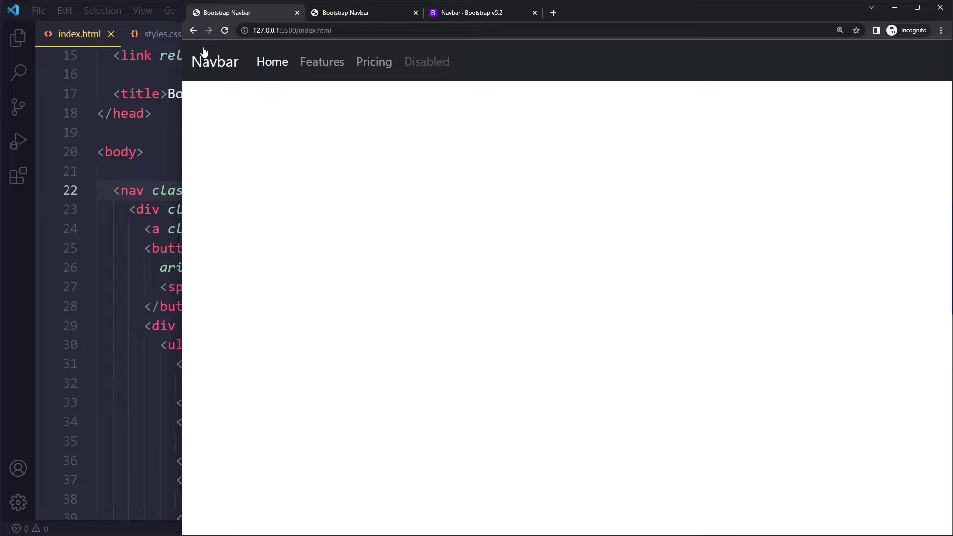
pyautogui.hotkey('alt', 'Tab')
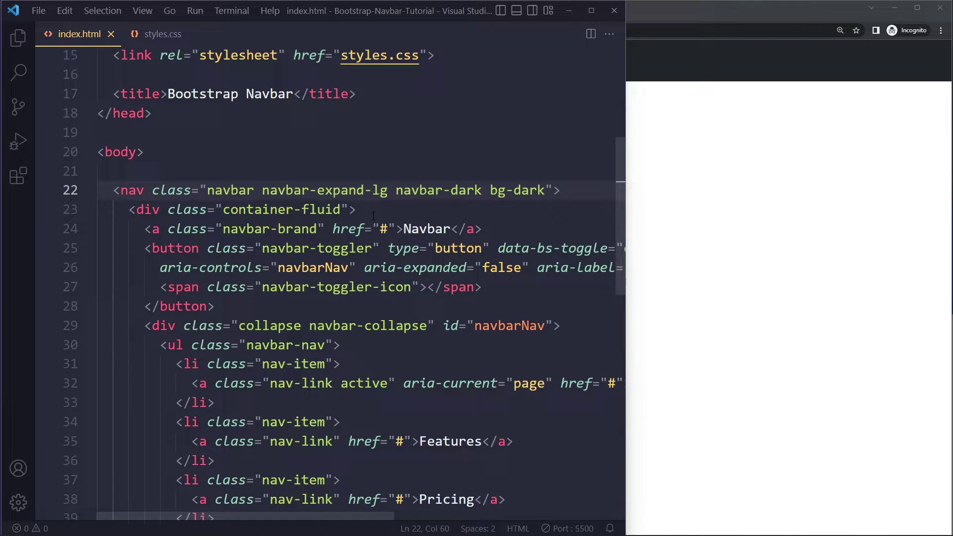
pyautogui.scroll(-2, 374, 216)
# Step: Review the brand and Home link markup and the rendered navbar in the browser
pyautogui.click(302, 157)
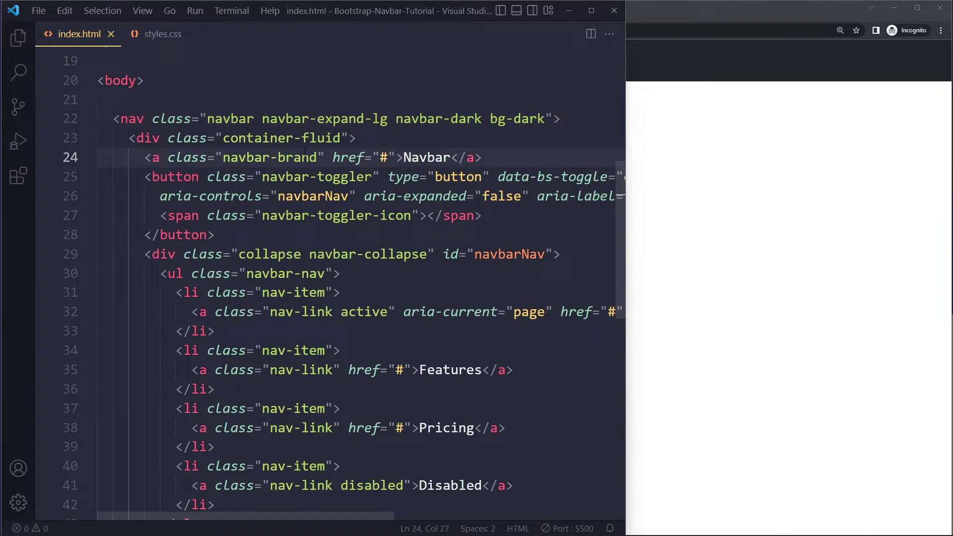
pyautogui.press('Down')
pyautogui.press('Down')
pyautogui.press('Down')
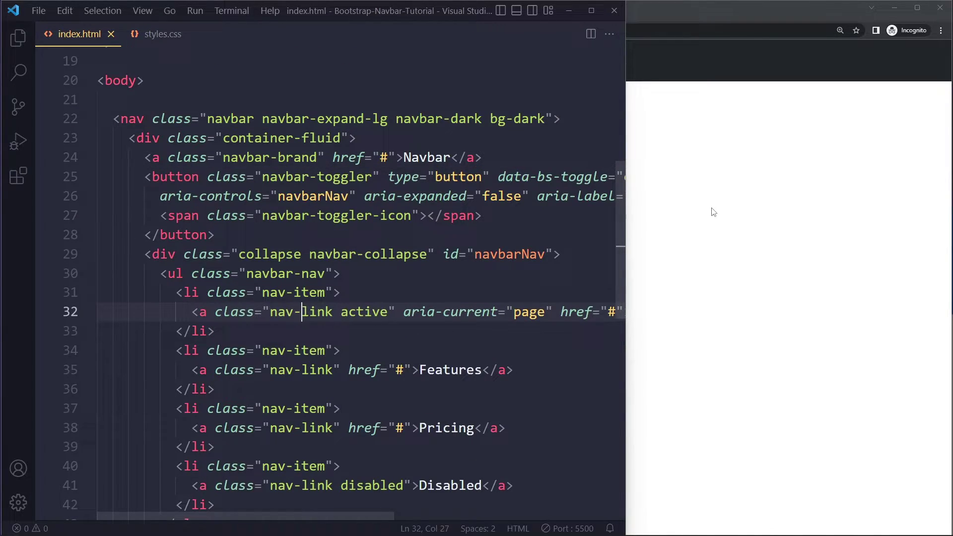
pyautogui.click(712, 212)
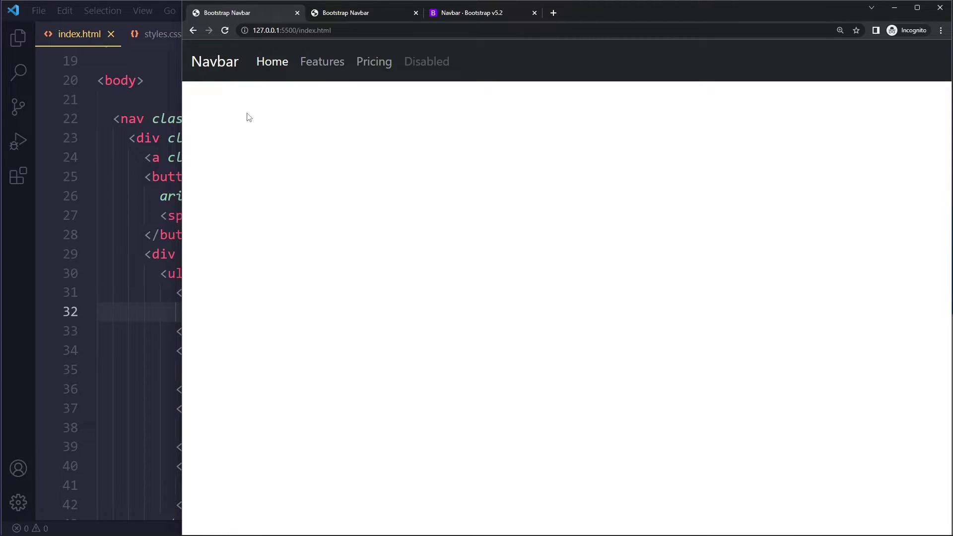
pyautogui.moveTo(84, 223)
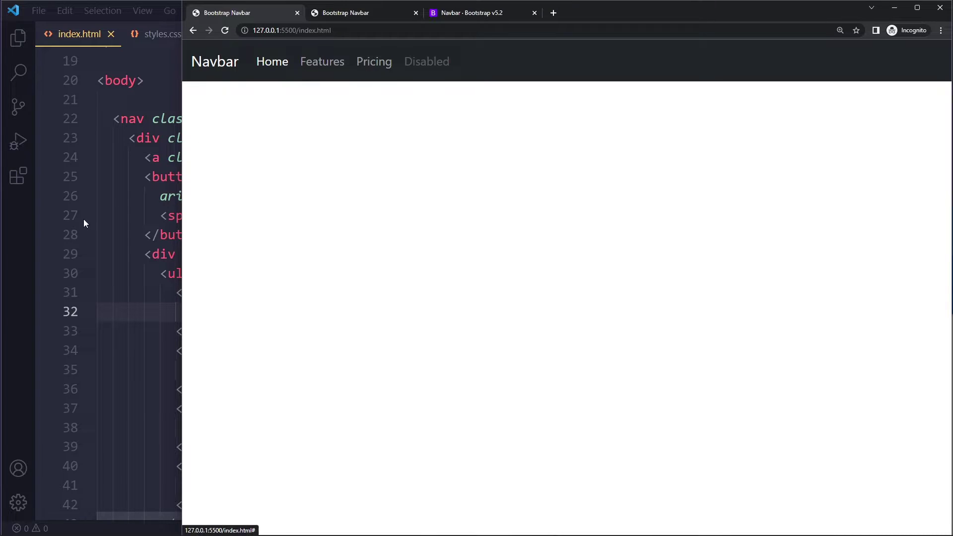
pyautogui.click(29, 236)
pyautogui.scroll(-1, 519, 356)
# Step: Give the Pricing link text-primary, save, and preview it in blue
pyautogui.click(333, 356)
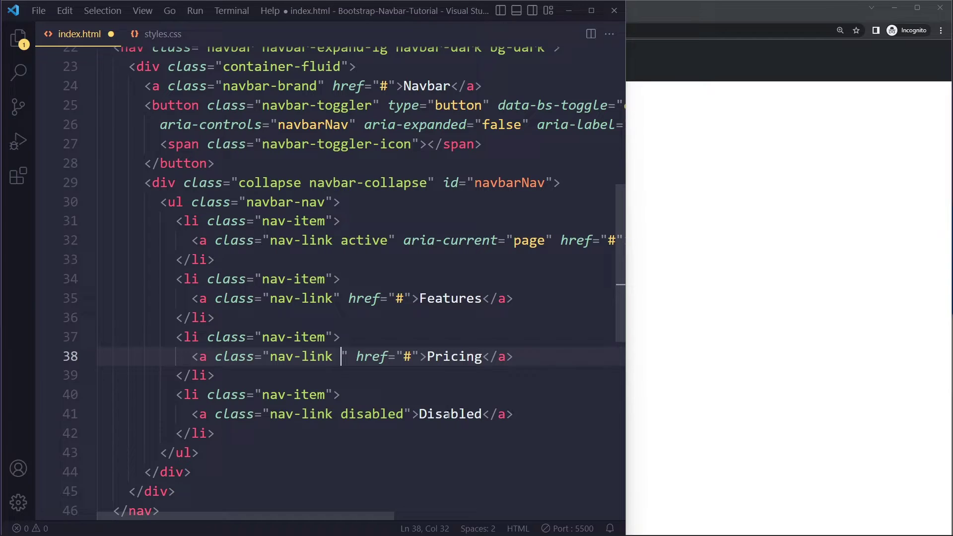
pyautogui.write('text-pr')
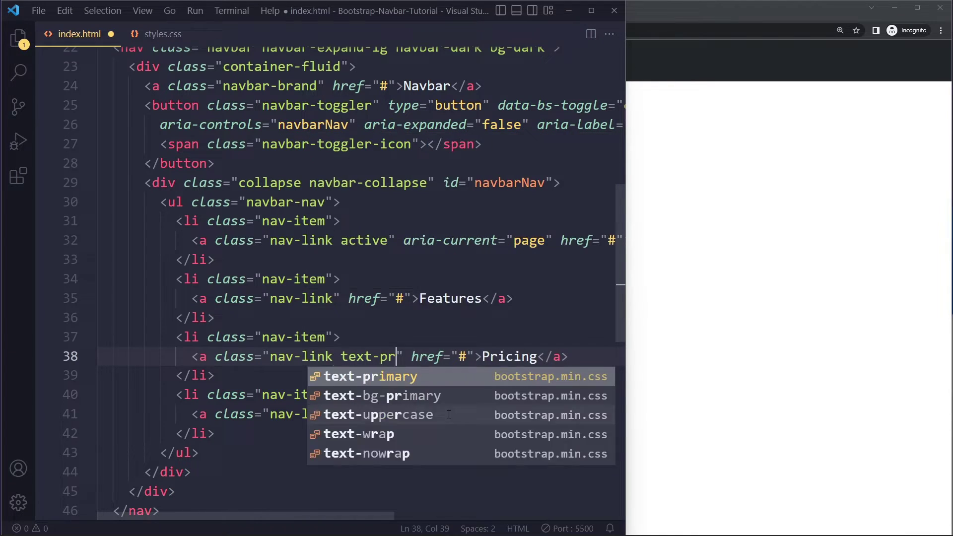
pyautogui.write('imary')
pyautogui.hotkey('ctrl', 's')
pyautogui.hotkey('alt', 'Tab')
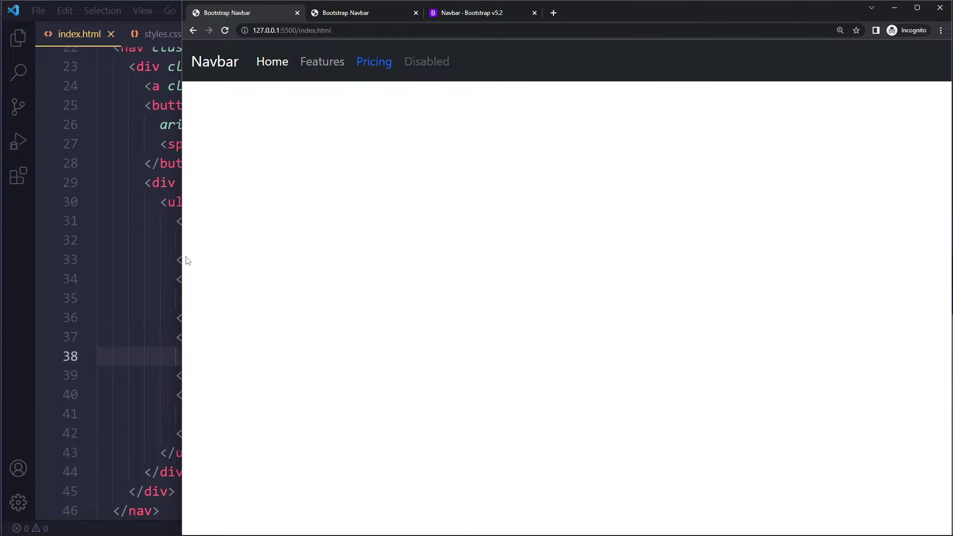
pyautogui.hotkey('alt', 'Tab')
# Step: Swap the Pricing link colour from primary to success and save
pyautogui.doubleClick(408, 357)
pyautogui.write('suc')
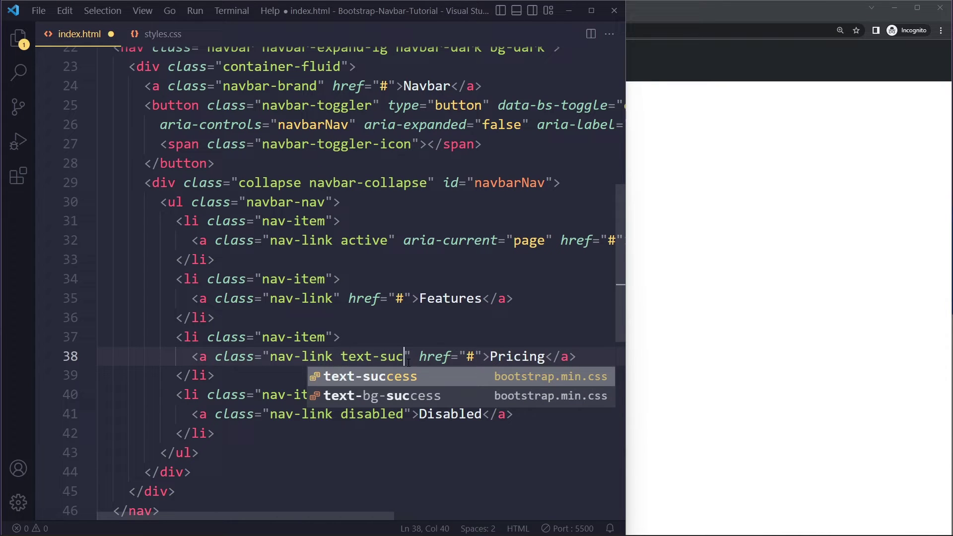
pyautogui.write('cess')
pyautogui.hotkey('ctrl', 's')
pyautogui.hotkey('alt', 'Tab')
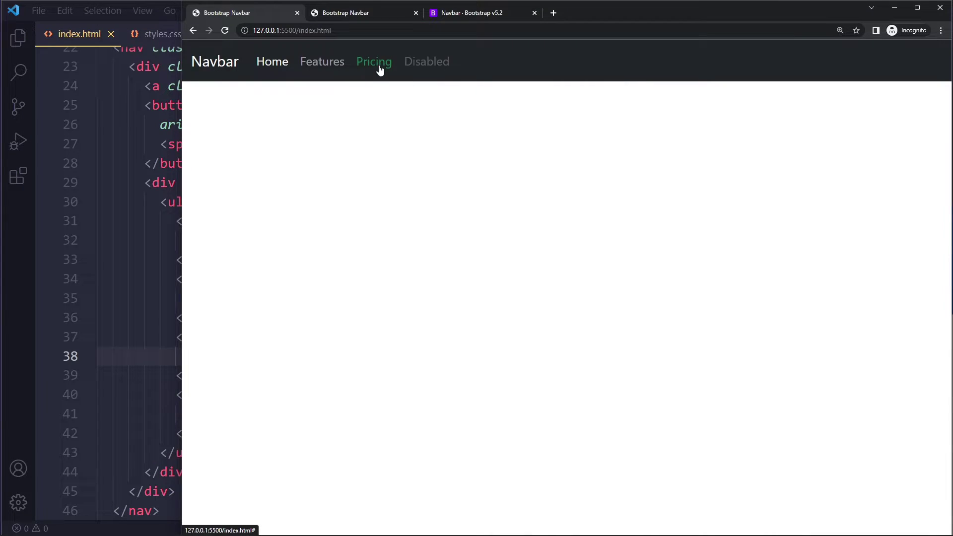
# Step: Read the Bootstrap Text utilities documentation page
pyautogui.click(479, 13)
pyautogui.scroll(7, 265, 233)
pyautogui.scroll(2, 266, 231)
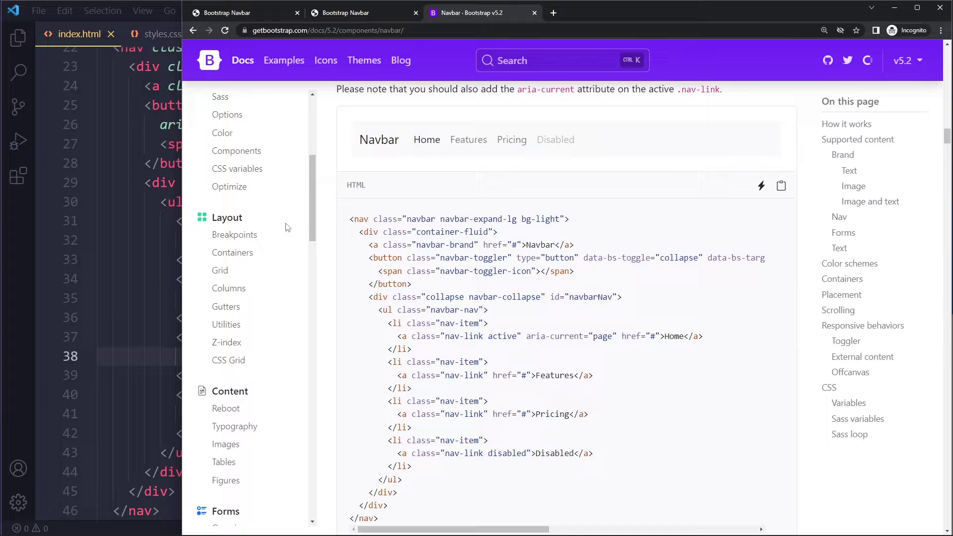
pyautogui.scroll(-9, 276, 230)
pyautogui.scroll(-6, 285, 235)
pyautogui.scroll(-3, 290, 264)
pyautogui.click(222, 249)
pyautogui.scroll(-5, 545, 279)
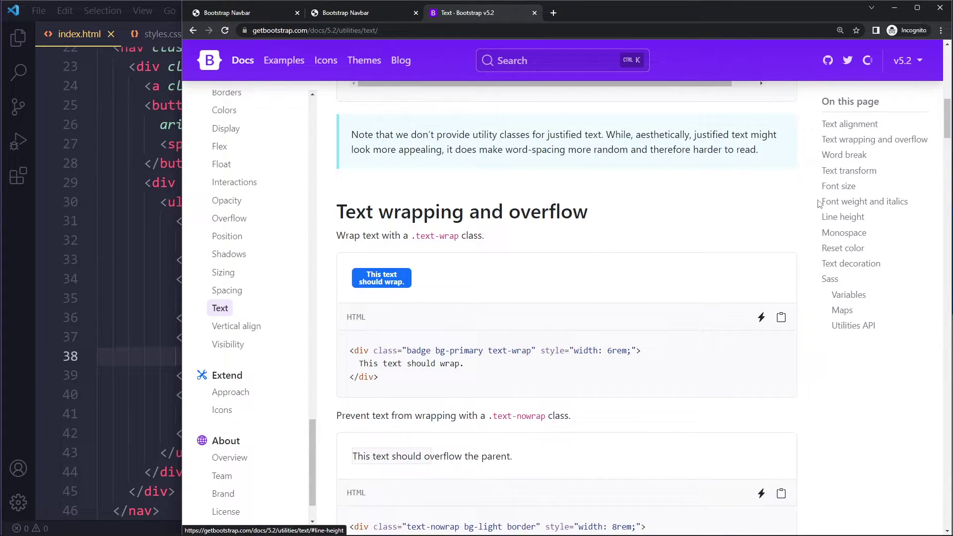
pyautogui.hotkey('alt', 'Tab')
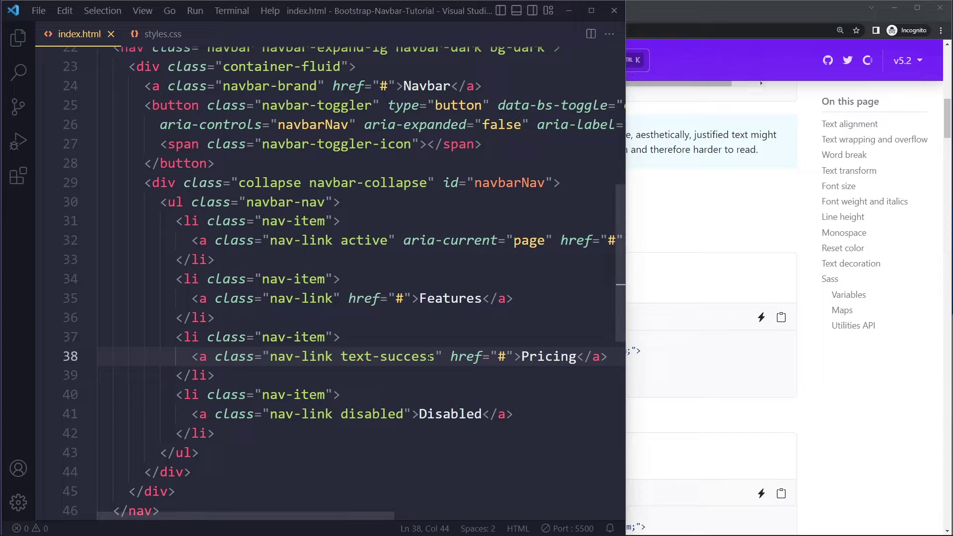
# Step: Delete the text-success class from the Pricing link on line 38
pyautogui.moveTo(434, 357); pyautogui.dragTo(334, 356)
pyautogui.press('BackSpace')
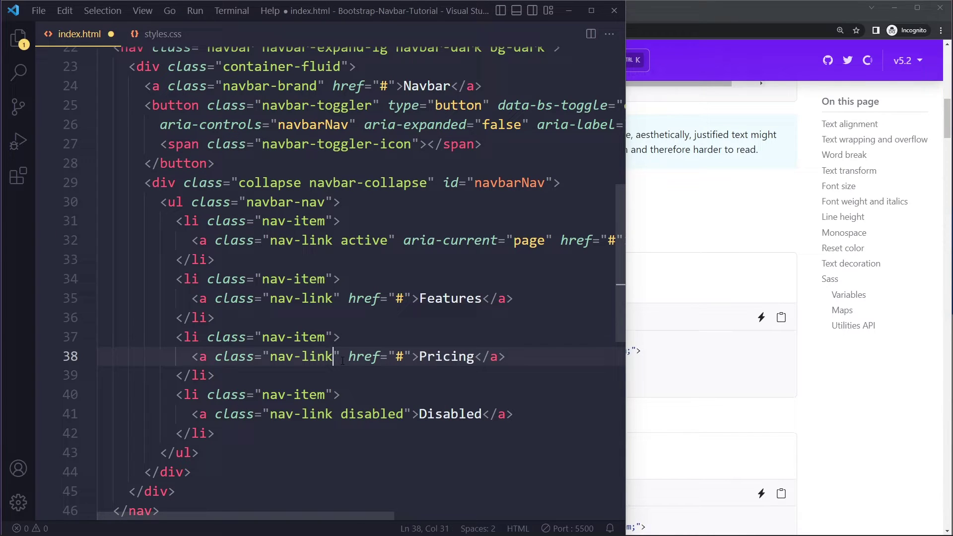
pyautogui.press('Down')
# Step: Write a .nav-link rule with color: blue !important in styles.css and save
pyautogui.click(162, 34)
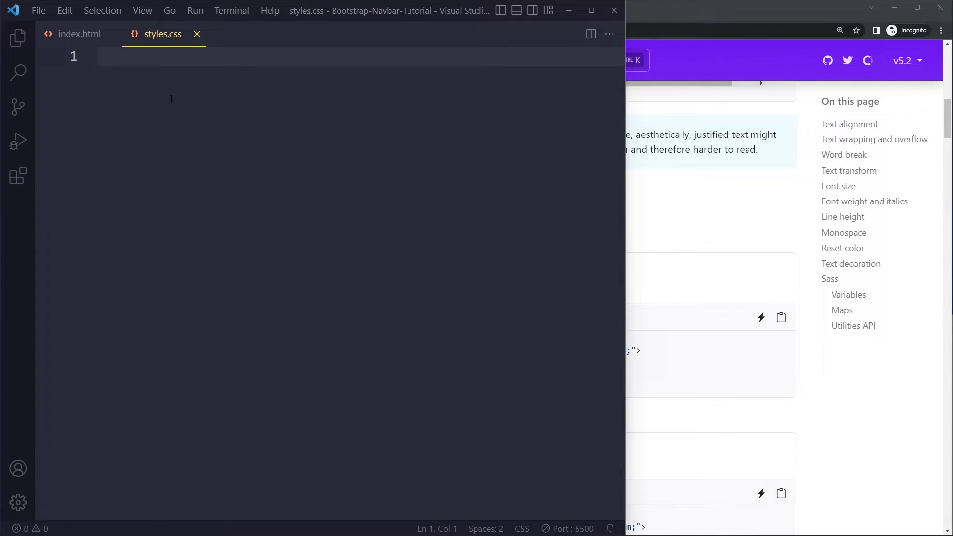
pyautogui.write('.nav-link {')
pyautogui.press('Return')
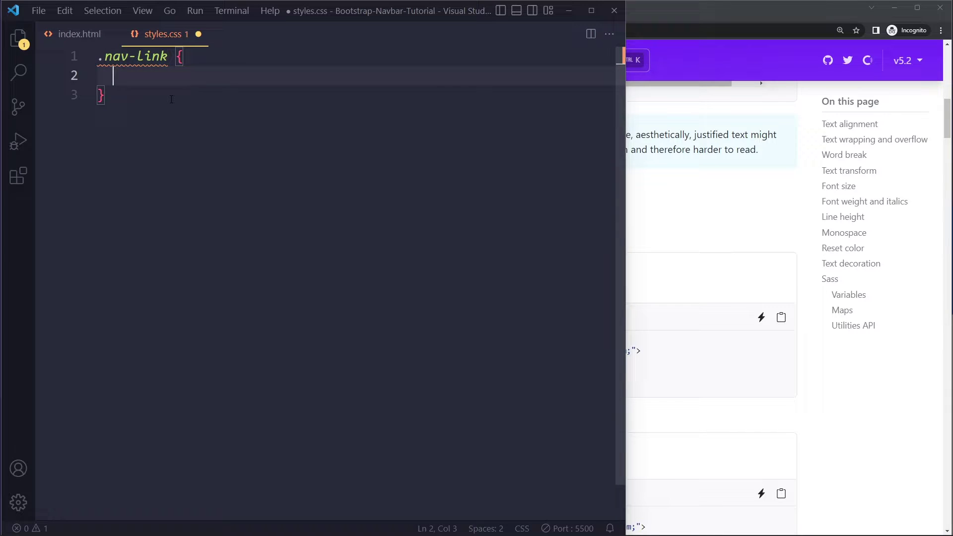
pyautogui.write('color: ')
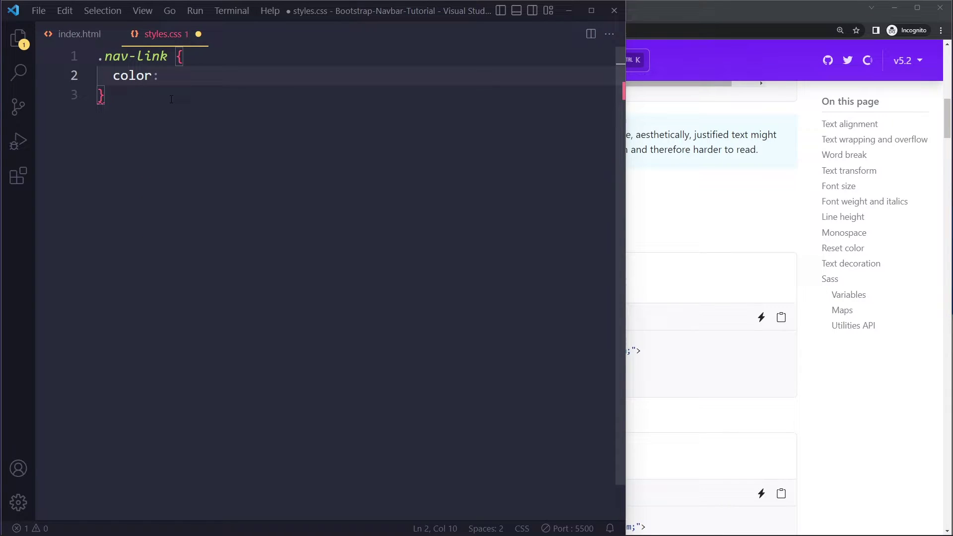
pyautogui.write('blue !')
pyautogui.press('Return')
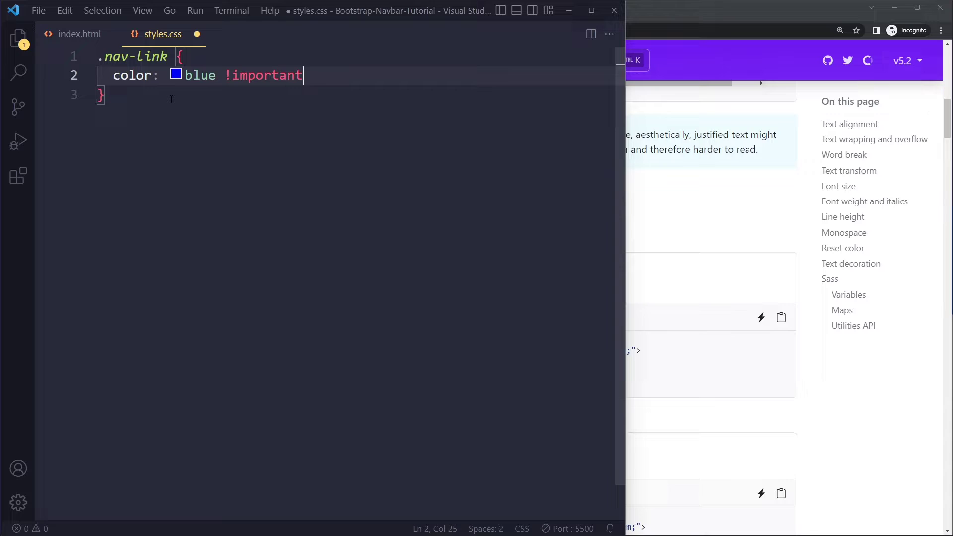
pyautogui.hotkey('ctrl', 's')
# Step: View the blue navbar links in the local browser preview
pyautogui.hotkey('alt', 'Tab')
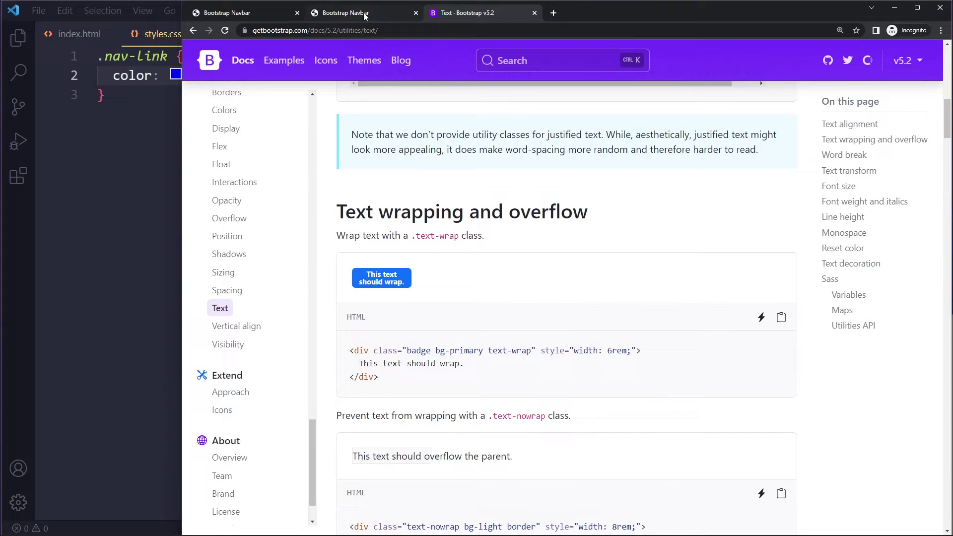
pyautogui.click(343, 13)
pyautogui.click(287, 19)
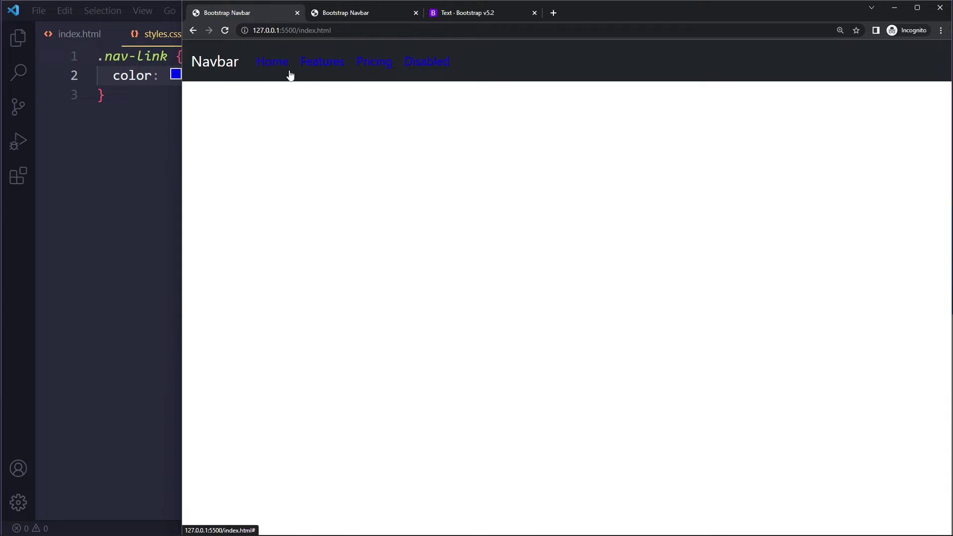
# Step: Cut the .nav-link rule out of styles.css, save, and return to index.html
pyautogui.click(139, 75)
pyautogui.moveTo(185, 75); pyautogui.dragTo(217, 75)
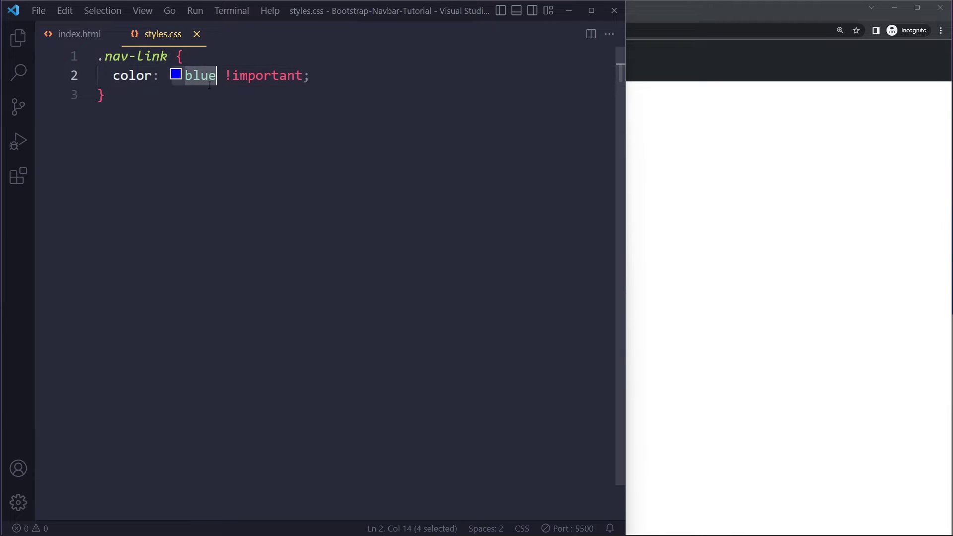
pyautogui.click(259, 100)
pyautogui.hotkey('alt', 'Tab')
pyautogui.hotkey('alt', 'Tab')
pyautogui.moveTo(234, 155); pyautogui.dragTo(34, 20)
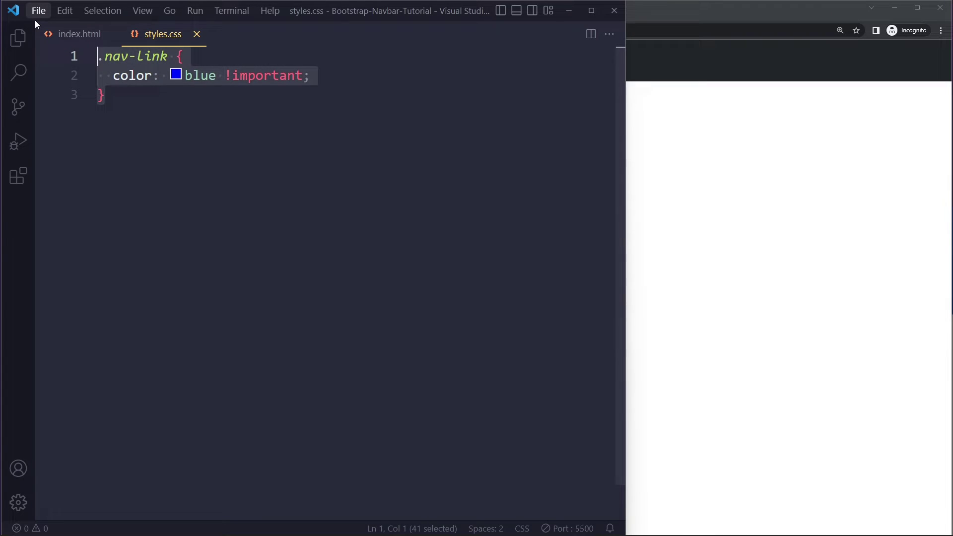
pyautogui.hotkey('ctrl', 'x')
pyautogui.hotkey('ctrl', 's')
pyautogui.hotkey('ctrl', 'Tab')
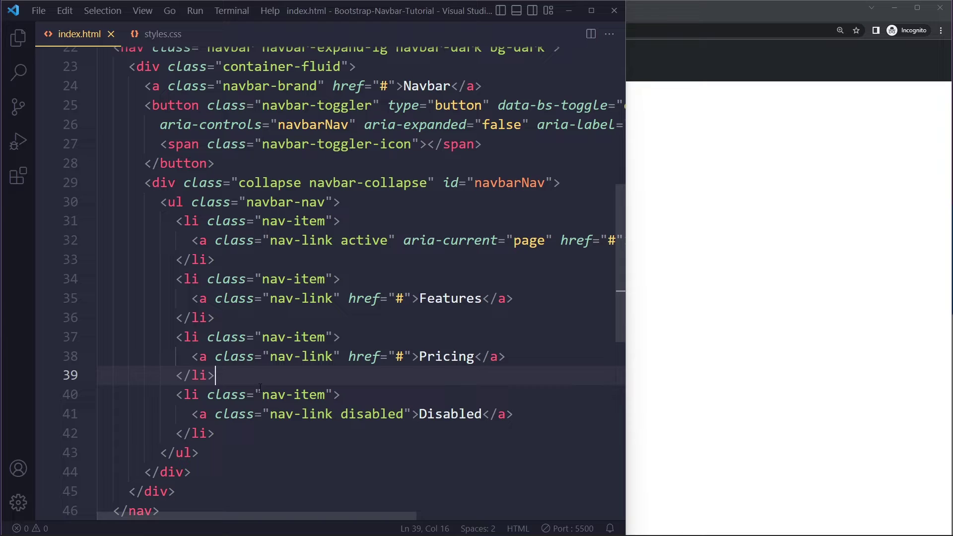
# Step: Add style="color: blue;" to the Disabled link, save, and preview it in the browser
pyautogui.click(208, 415)
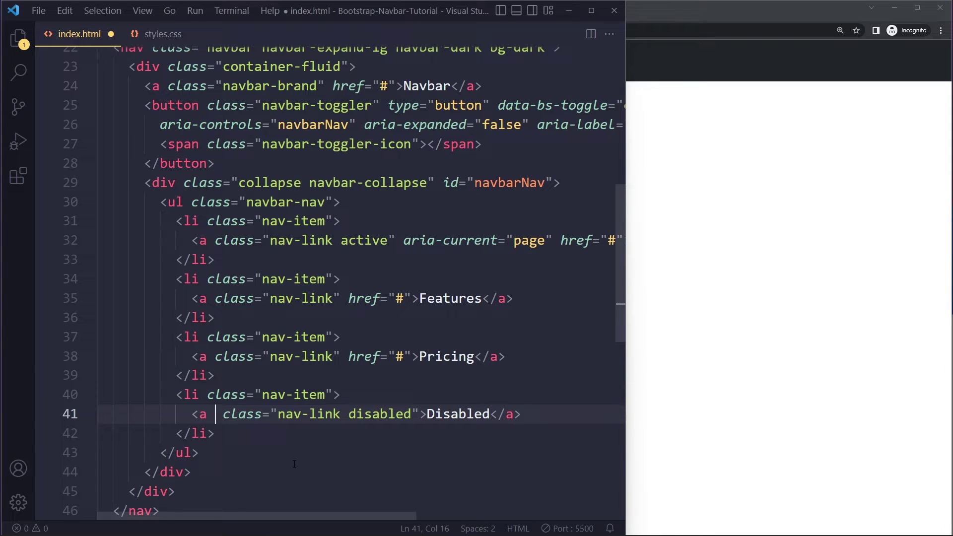
pyautogui.write('style="')
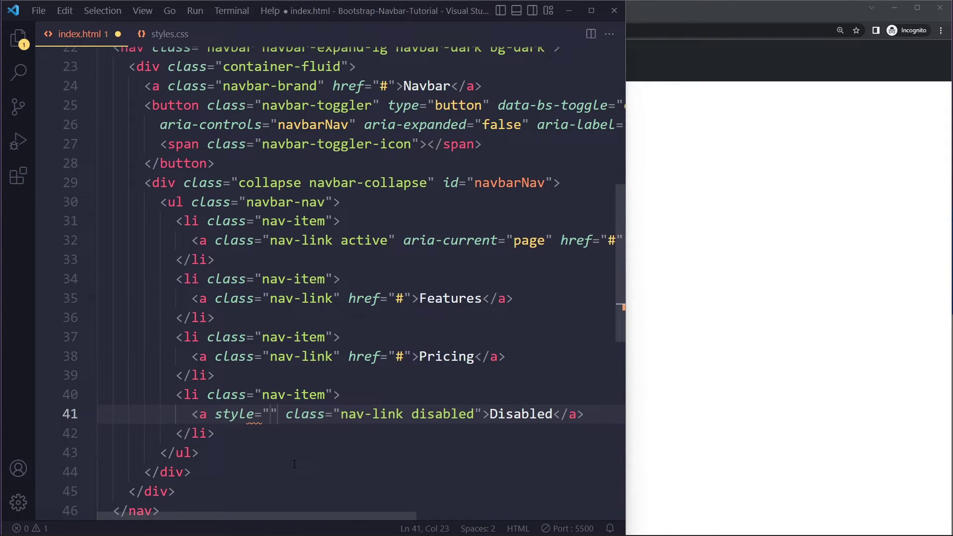
pyautogui.write('color: ')
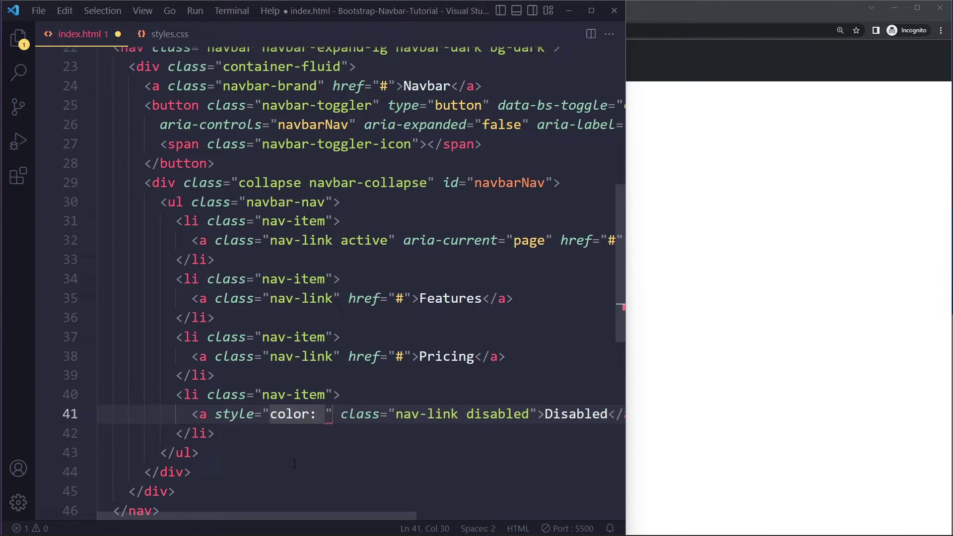
pyautogui.write('blue;')
pyautogui.hotkey('ctrl', 's')
pyautogui.hotkey('alt', 'Tab')
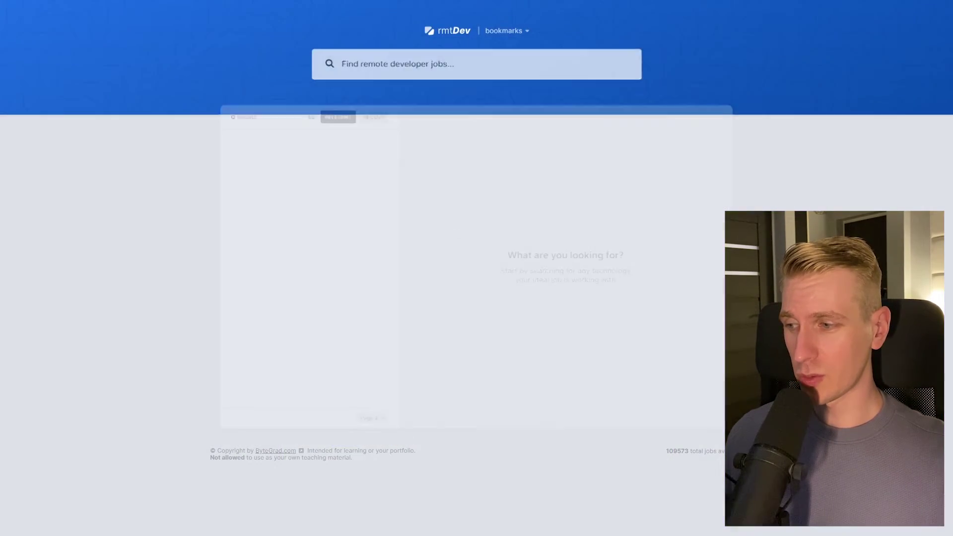
pyautogui.write('react developer')
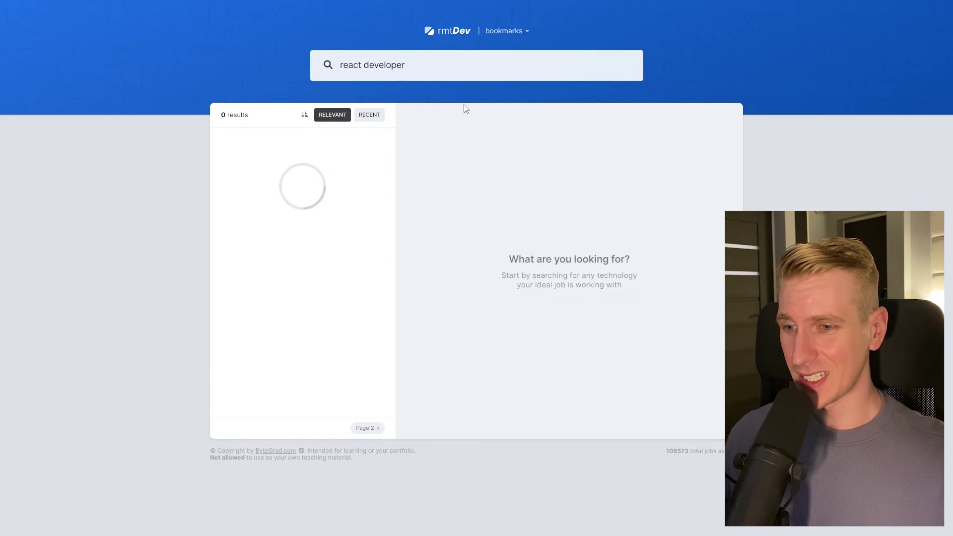
pyautogui.click(341, 223)
pyautogui.click(446, 220)
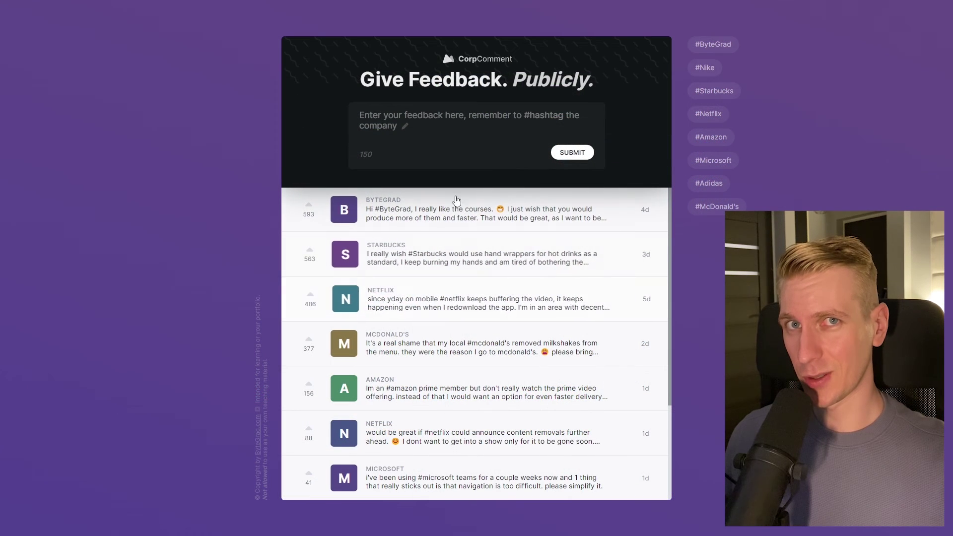
pyautogui.click(481, 128)
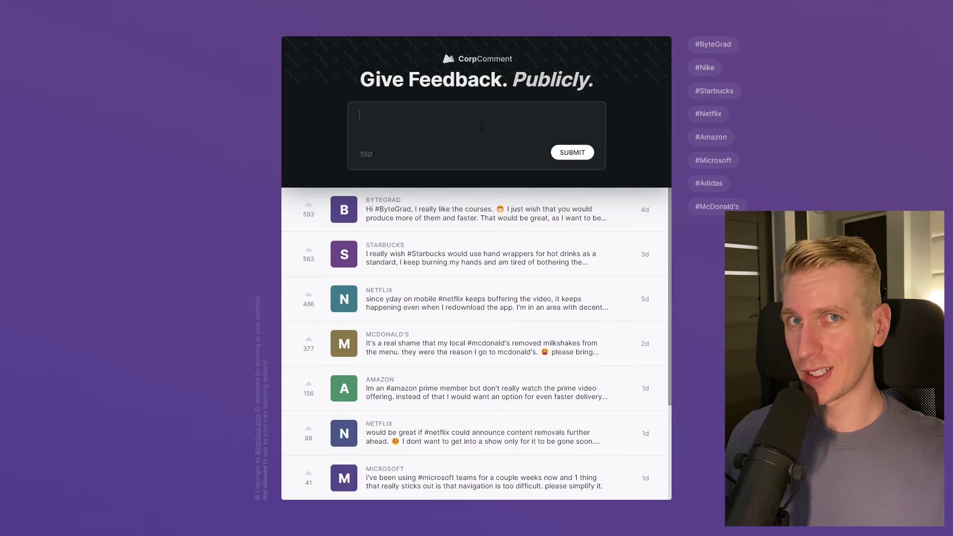